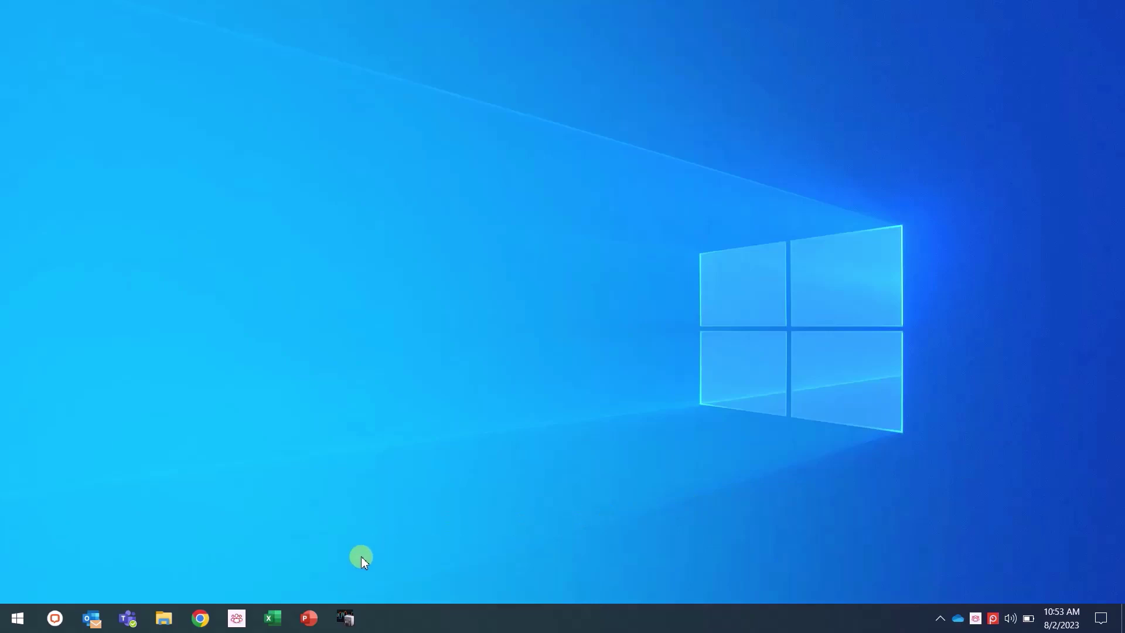
Launch WAVE LOGGER X from the taskbar, which opens an empty Untitled1 document showing No Data
left_click(345, 619)
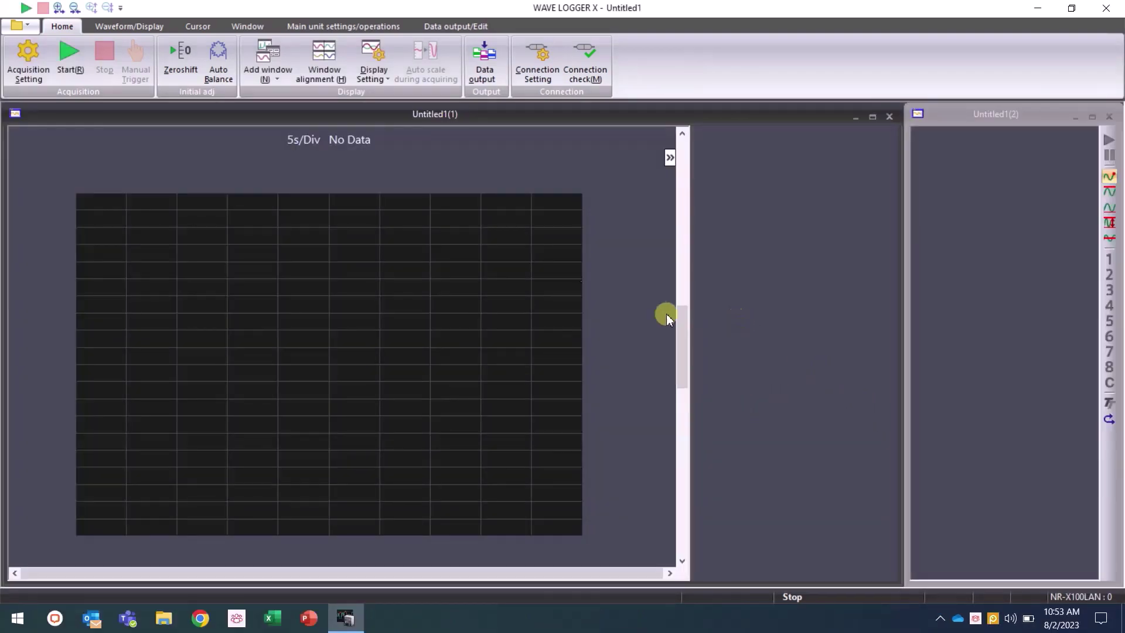
In System Configuration Setting, keep Interface NR-X100 LAN and 'Assign only 0', then save the configuration
left_click(21, 27)
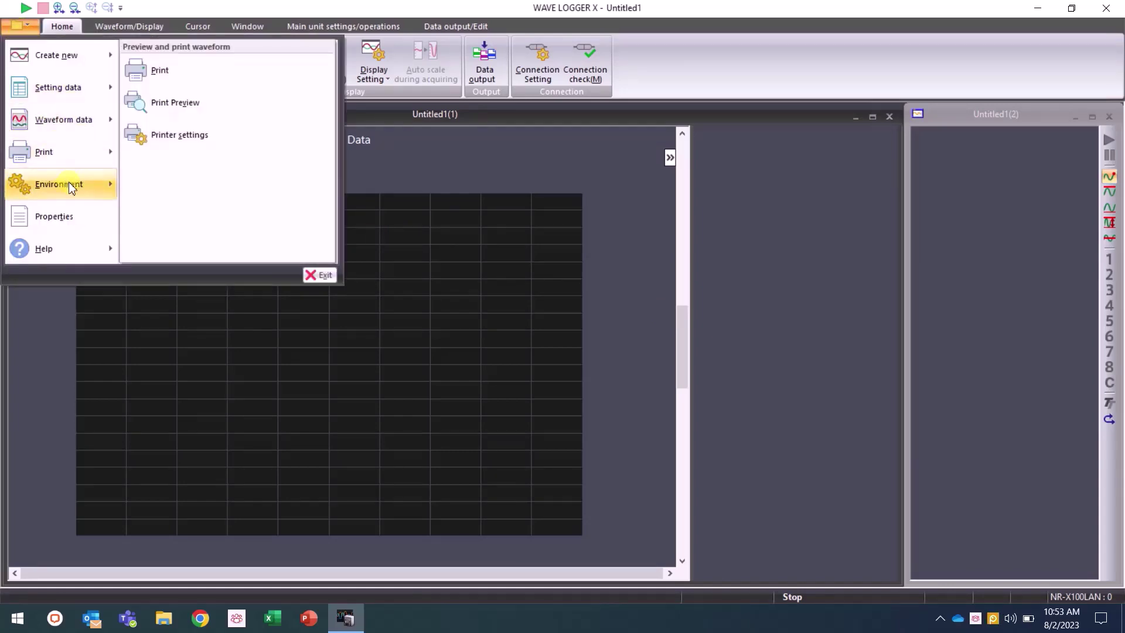
mouse_move(94, 187)
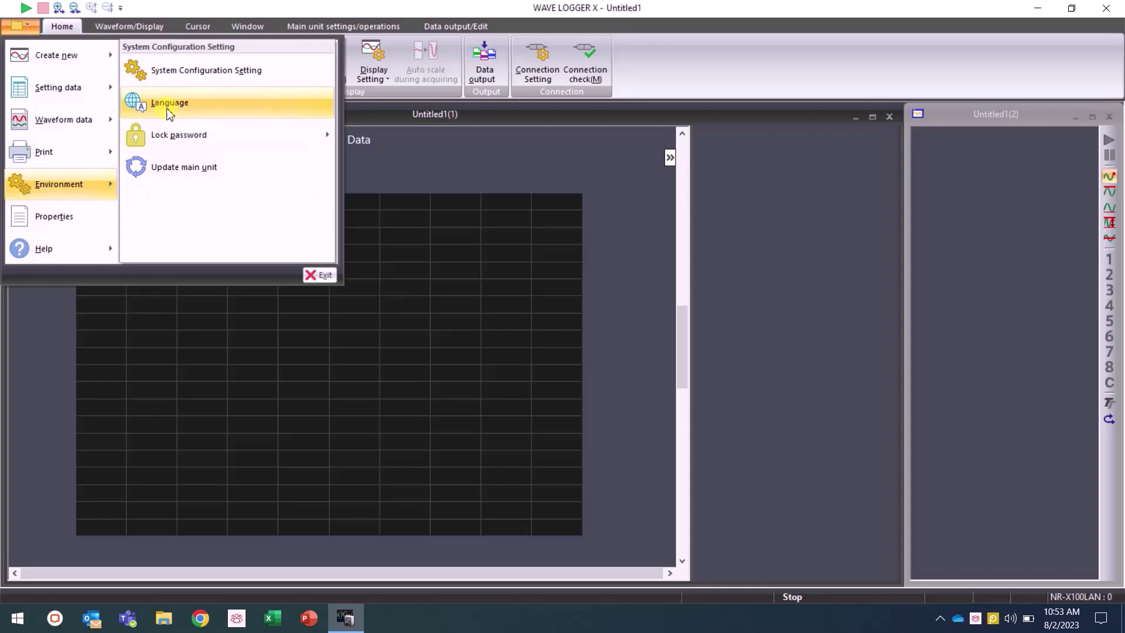
left_click(179, 73)
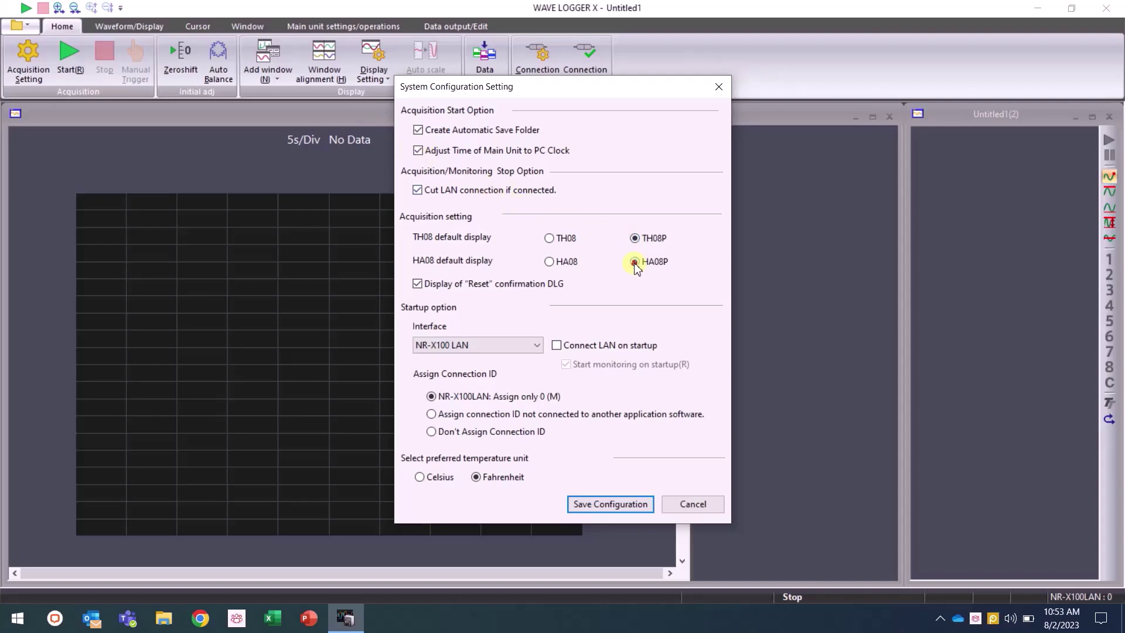
left_click(505, 478)
left_click(535, 346)
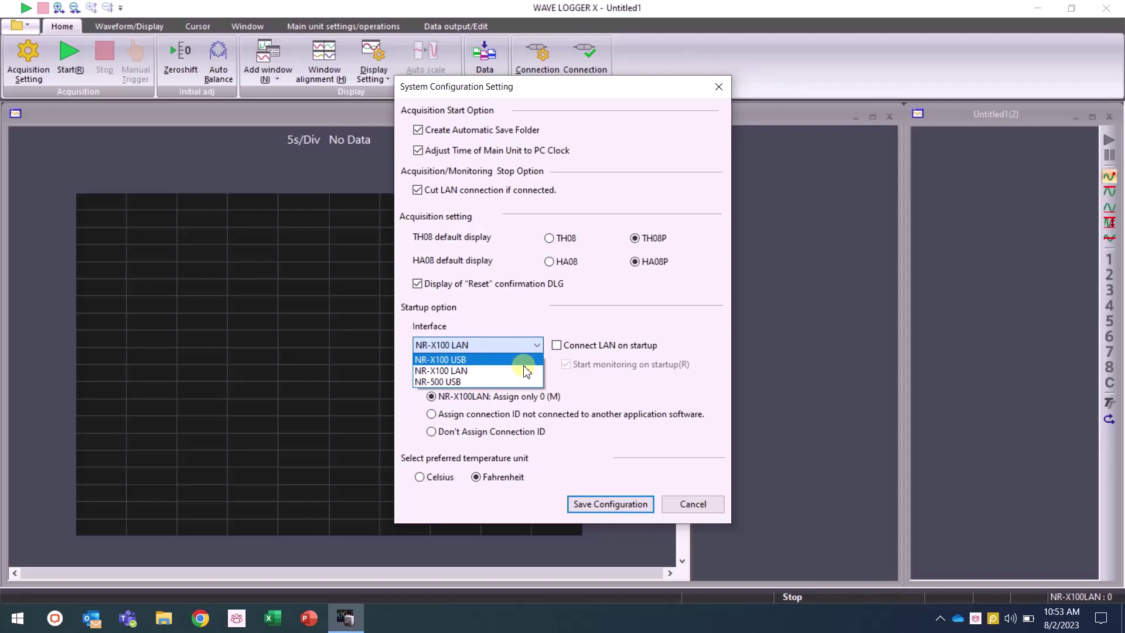
left_click(525, 373)
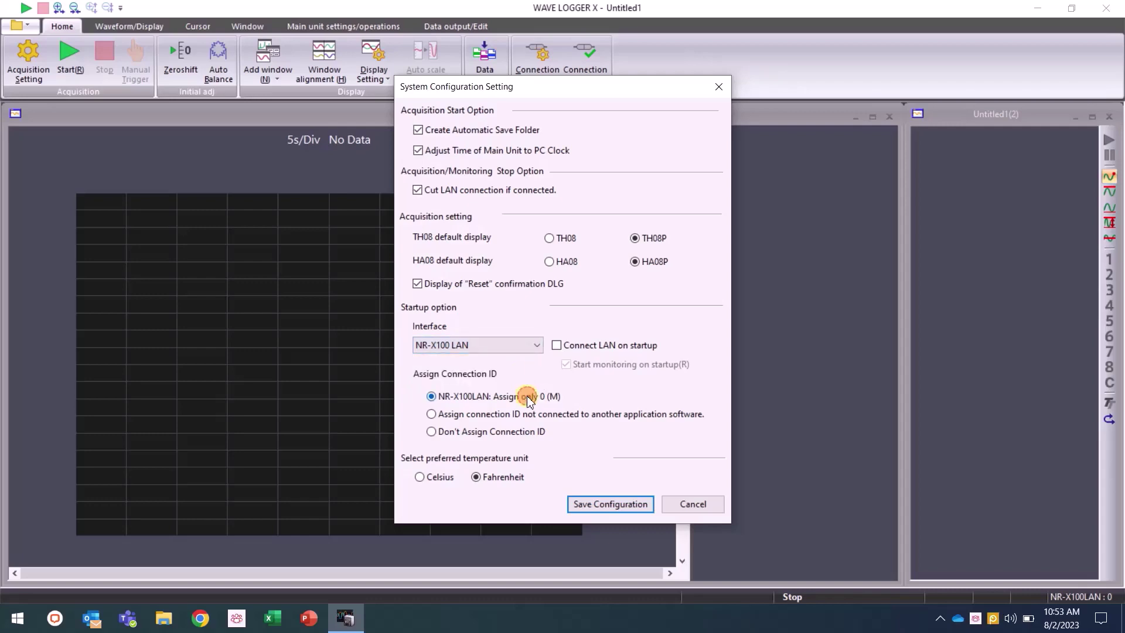
left_click(526, 395)
left_click(594, 505)
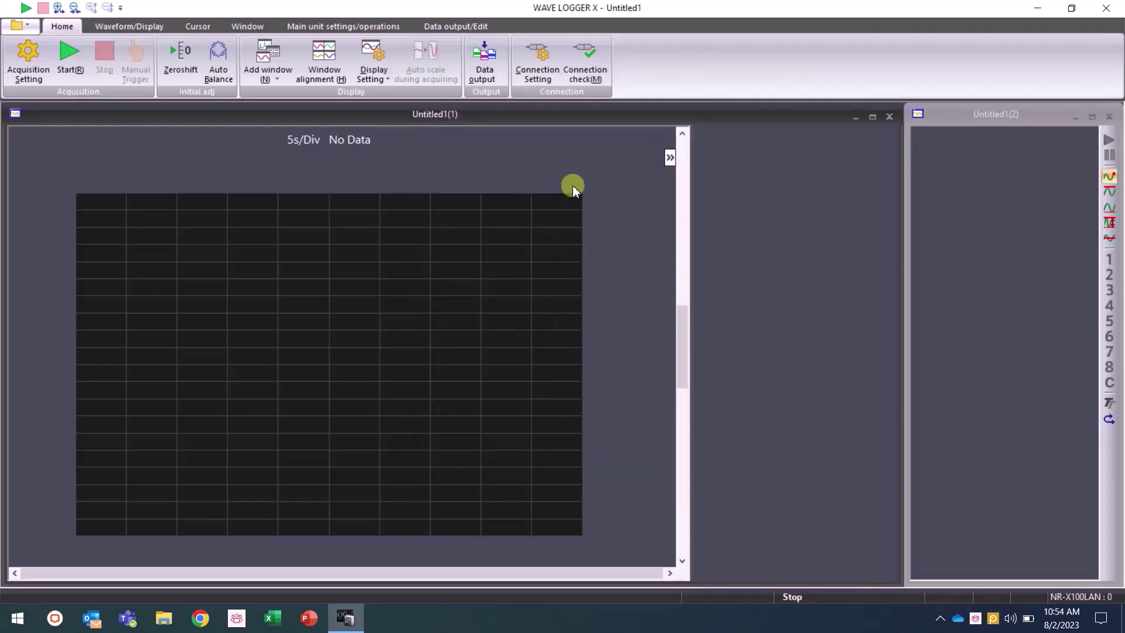
Run a connection check, dismiss the failure, and set Connection Setting to NR-X100, LAN, NR-X100LAN : 0
left_click(586, 79)
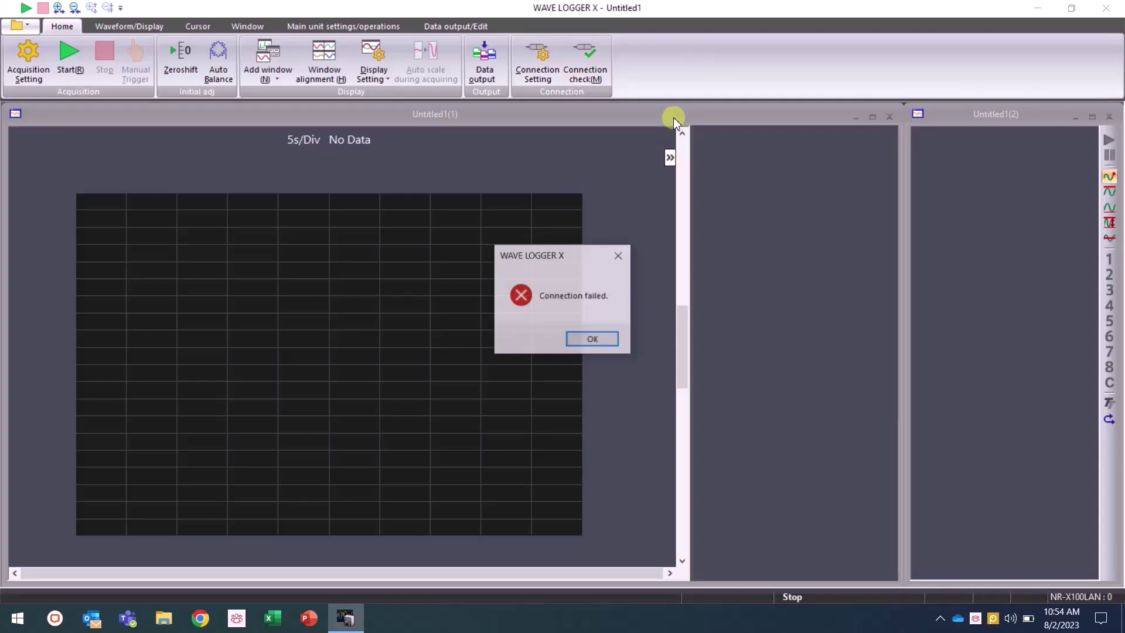
left_click(593, 340)
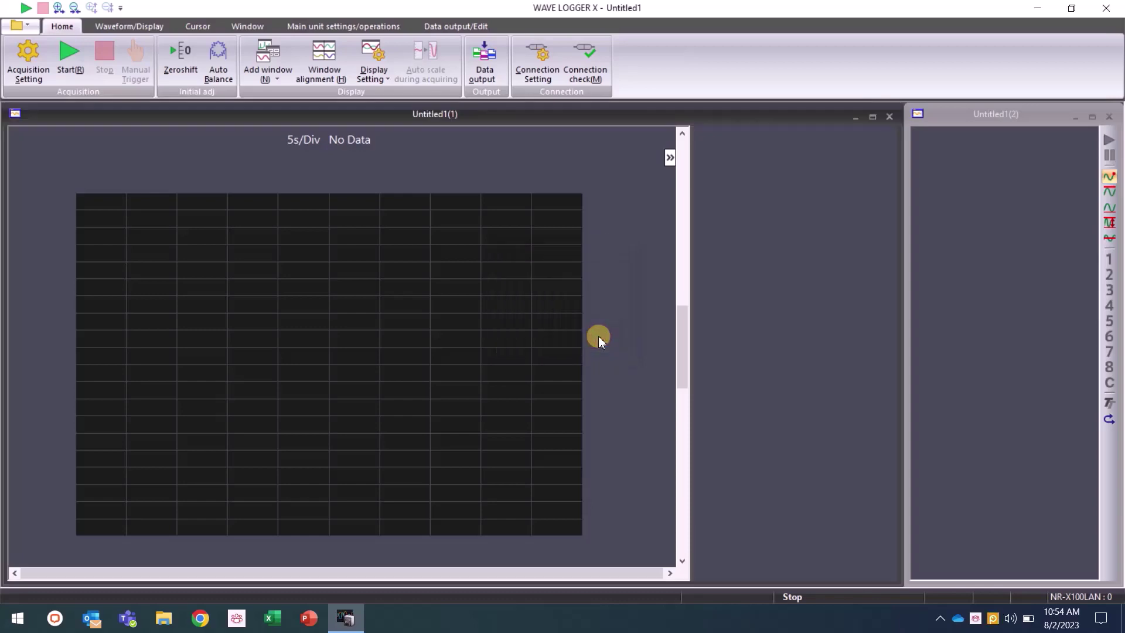
left_click(542, 78)
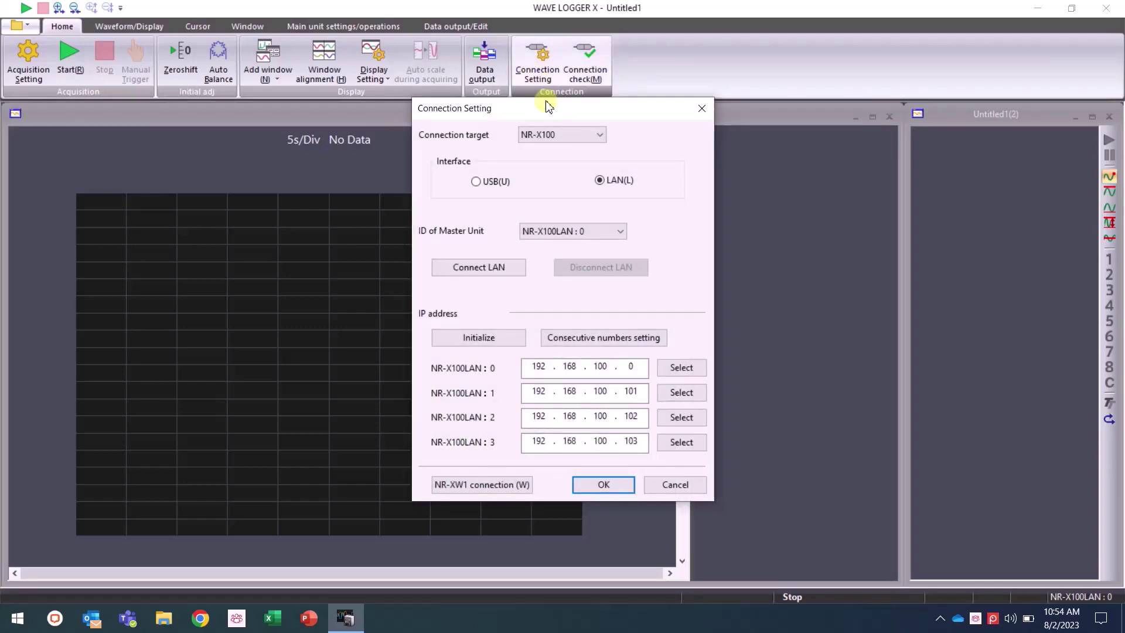
left_click(567, 140)
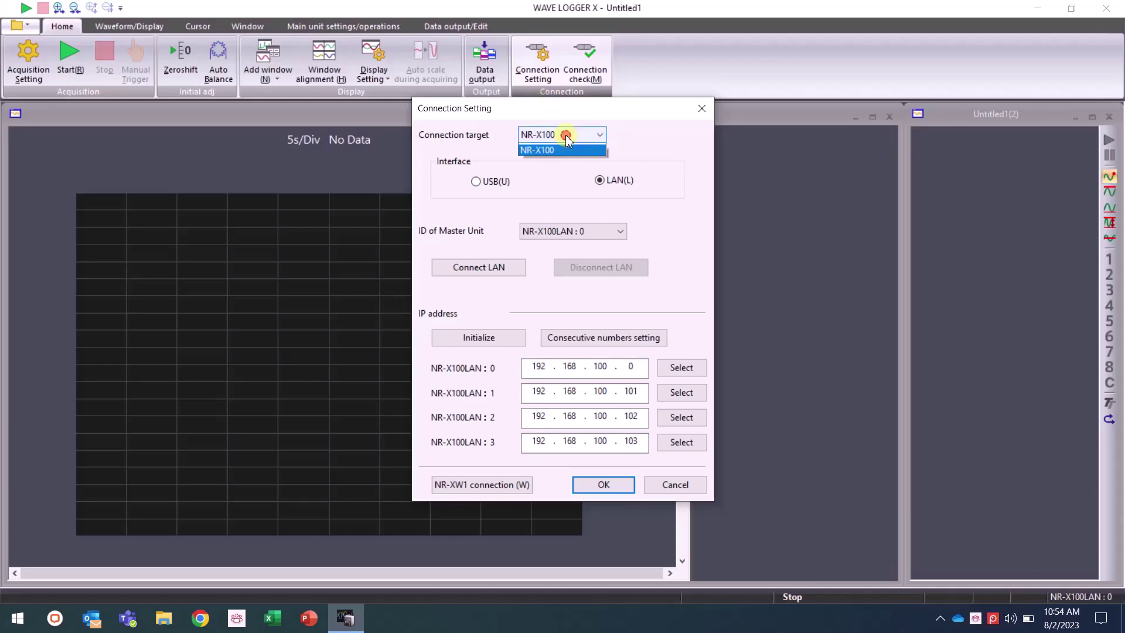
left_click(568, 142)
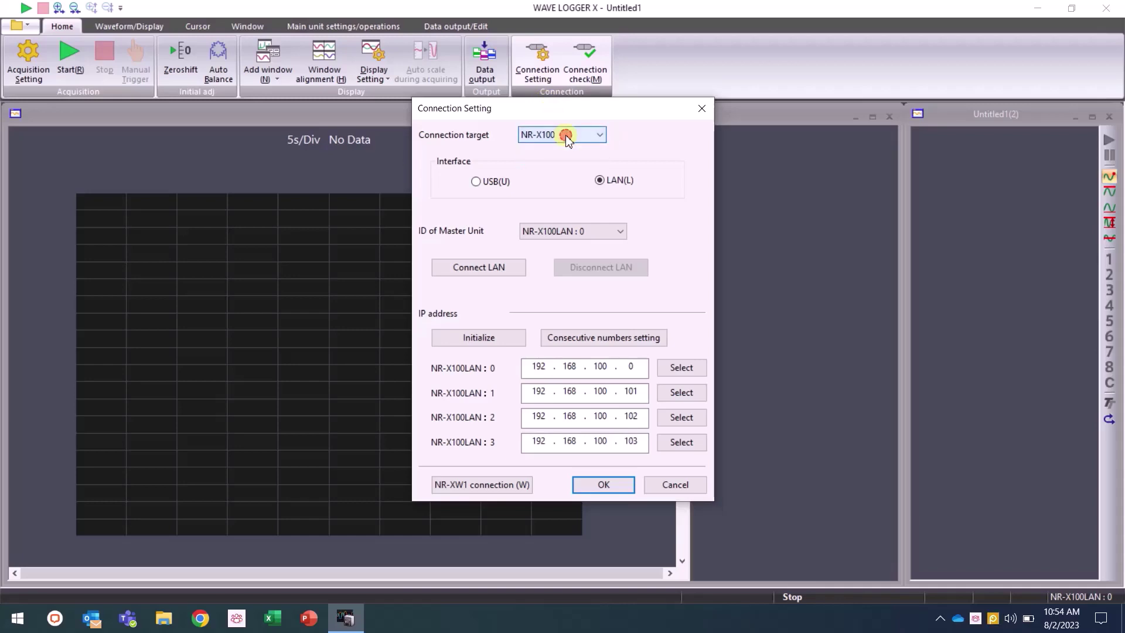
left_click(601, 182)
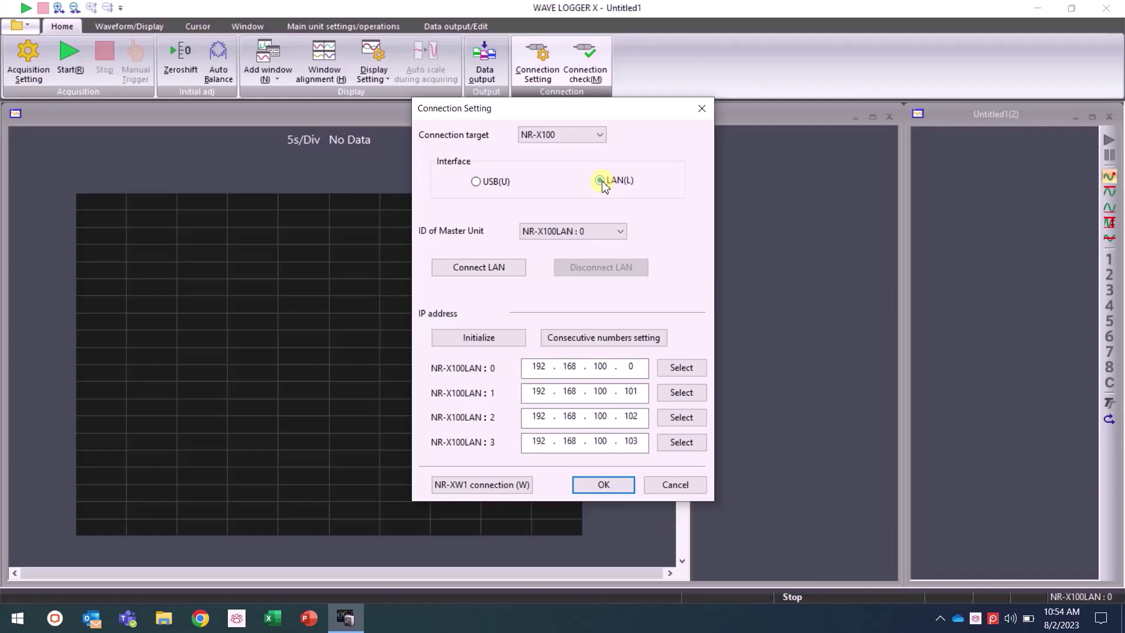
left_click(591, 236)
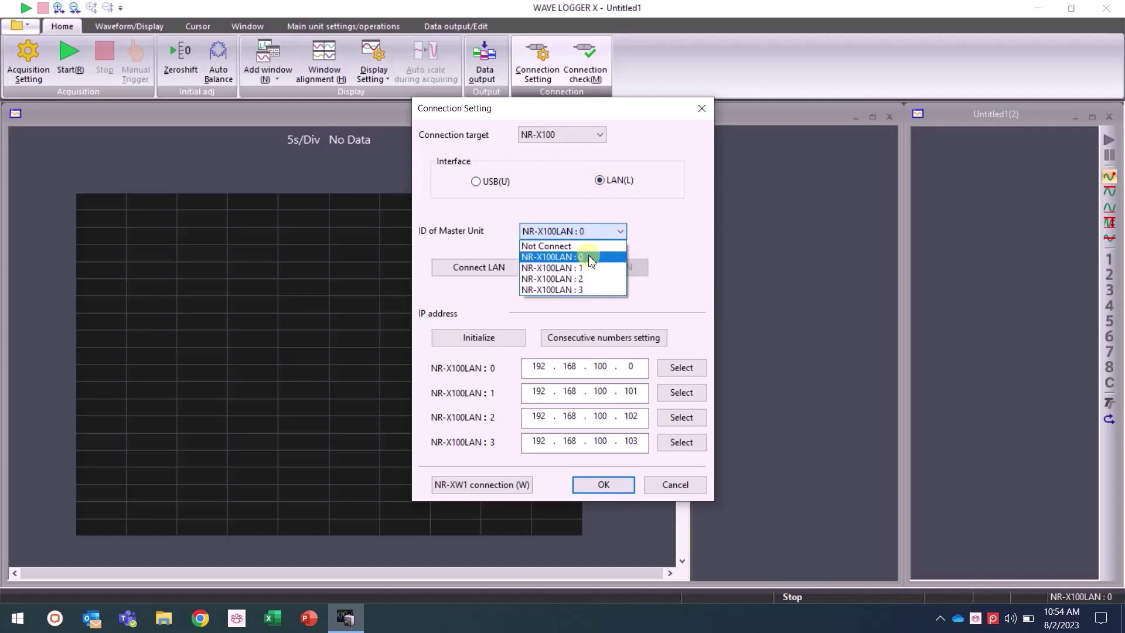
left_click(591, 258)
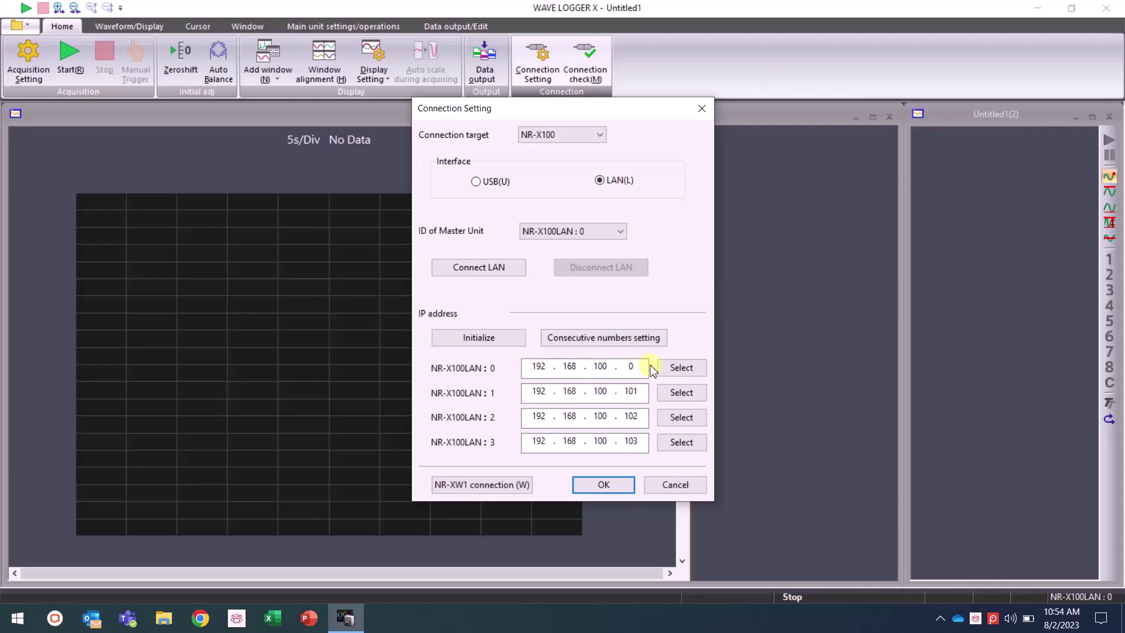
Auto-detect the NR-X100 at 192.168.100.100, assign it to NR-X100LAN : 0 and connect over LAN
left_click(685, 369)
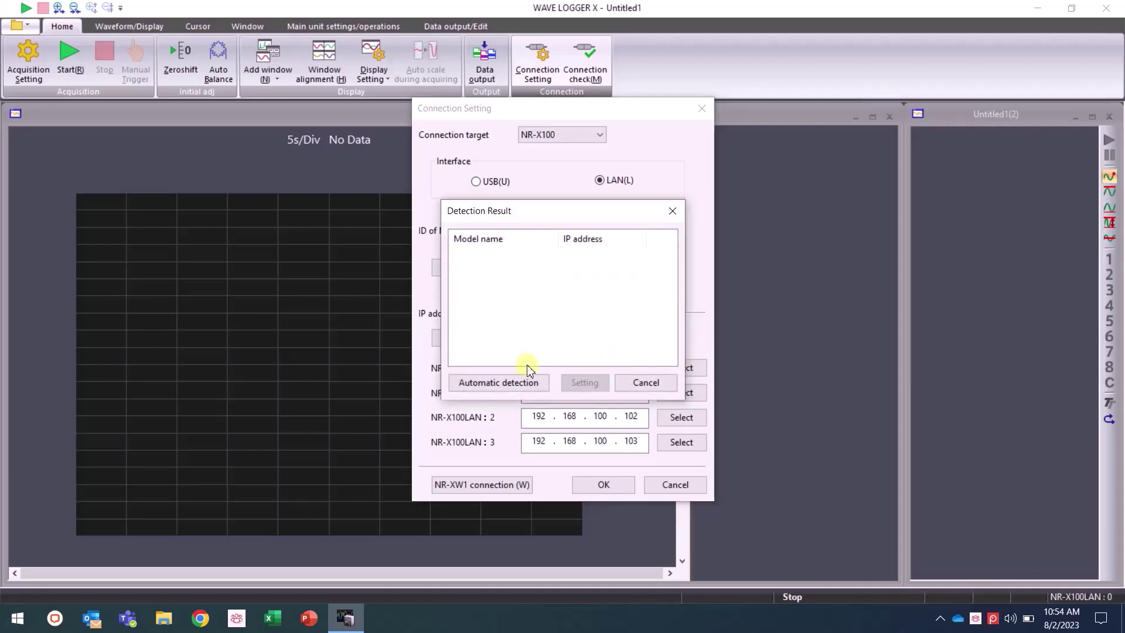
left_click(512, 385)
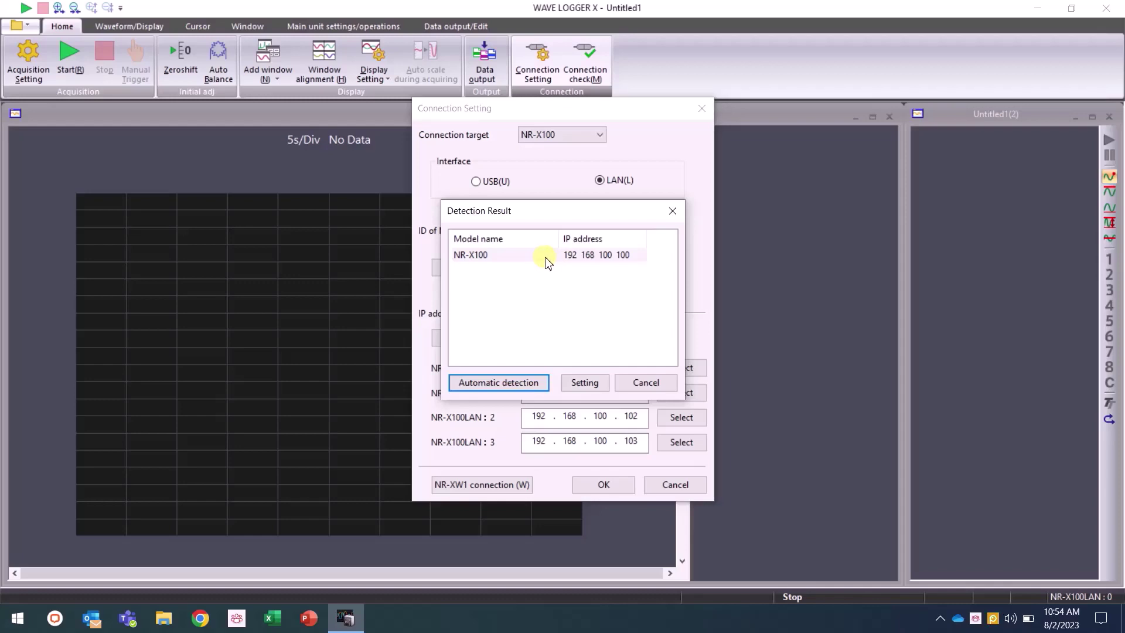
left_click(545, 260)
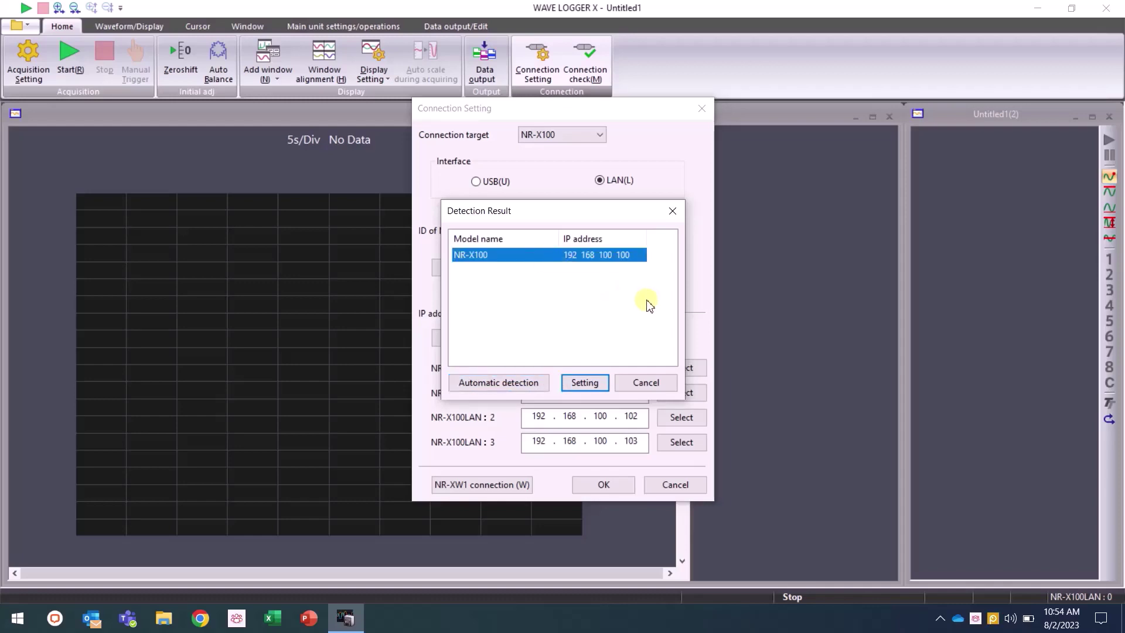
left_click(586, 382)
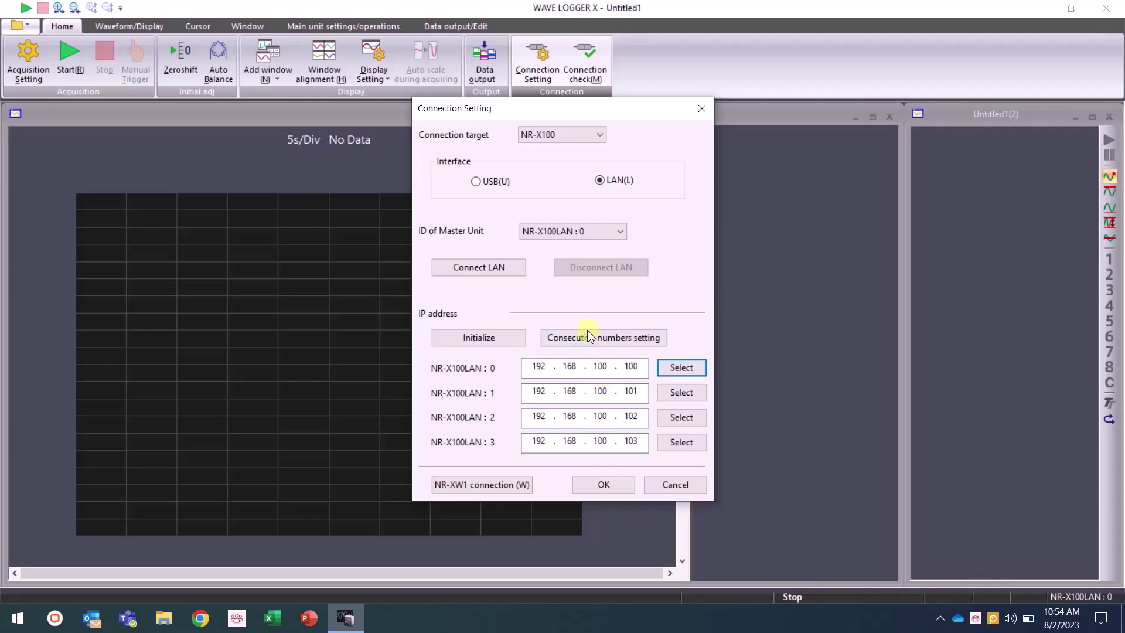
left_click(518, 270)
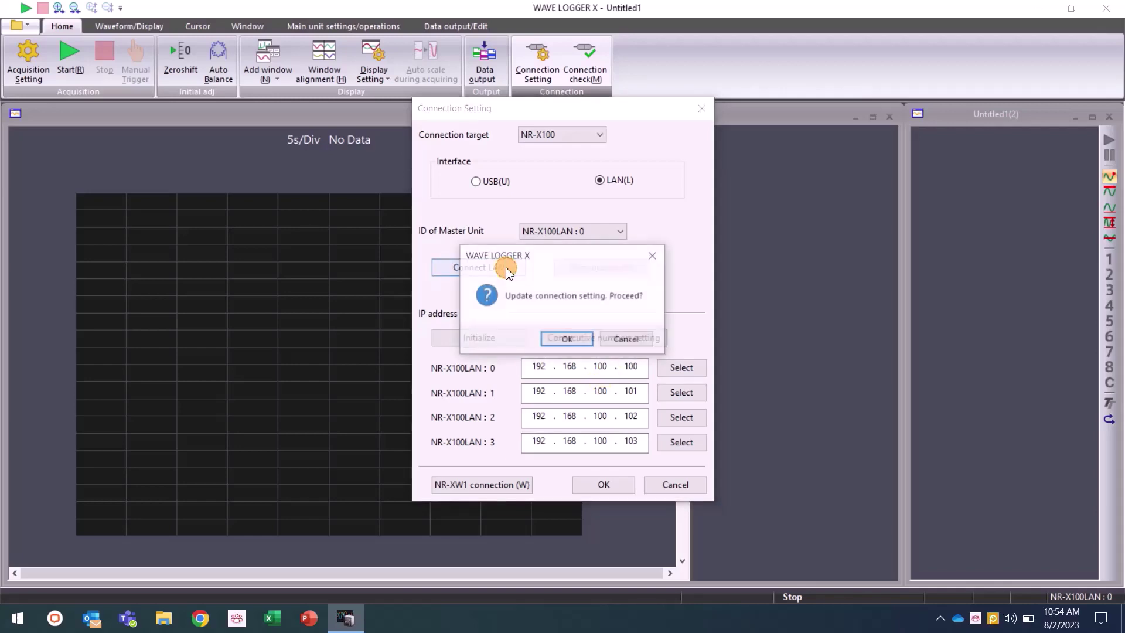
left_click(586, 344)
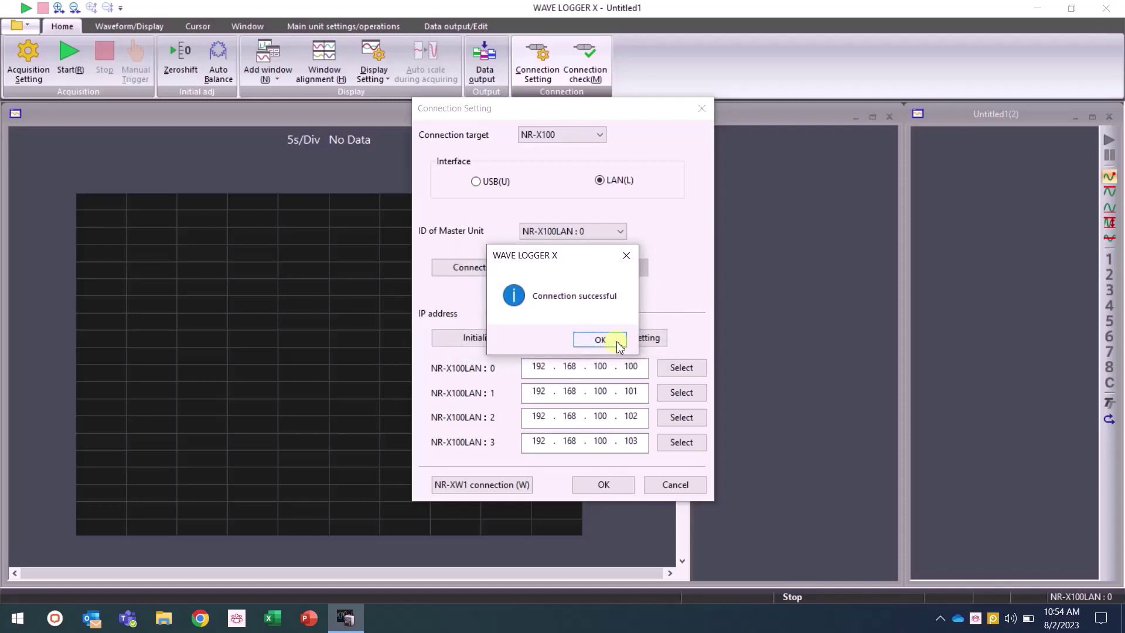
left_click(617, 342)
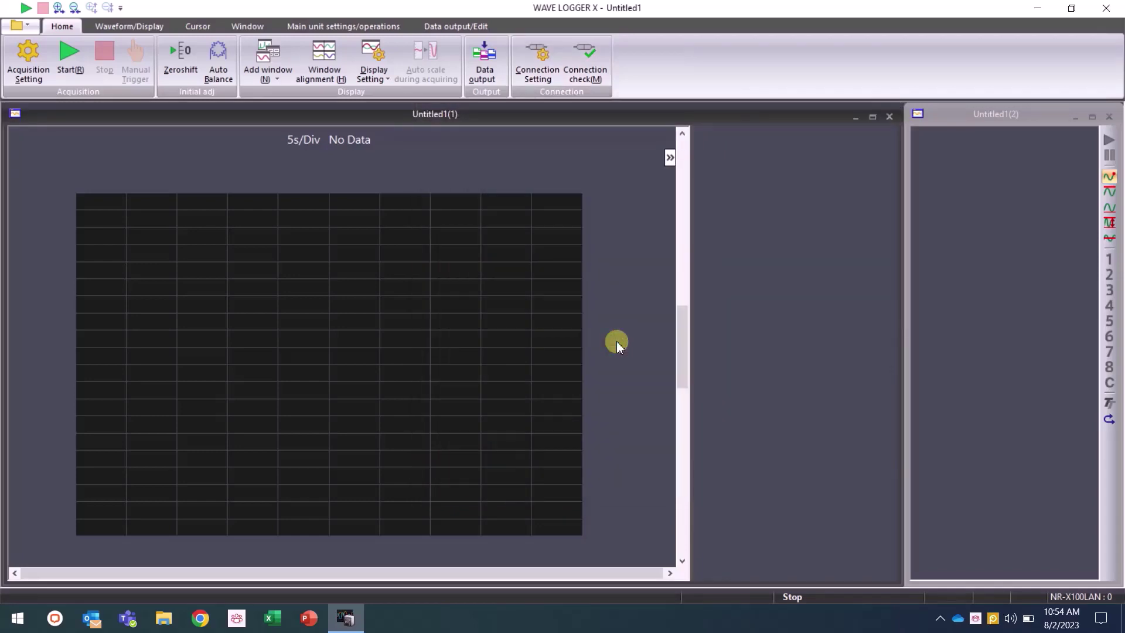
left_click(600, 81)
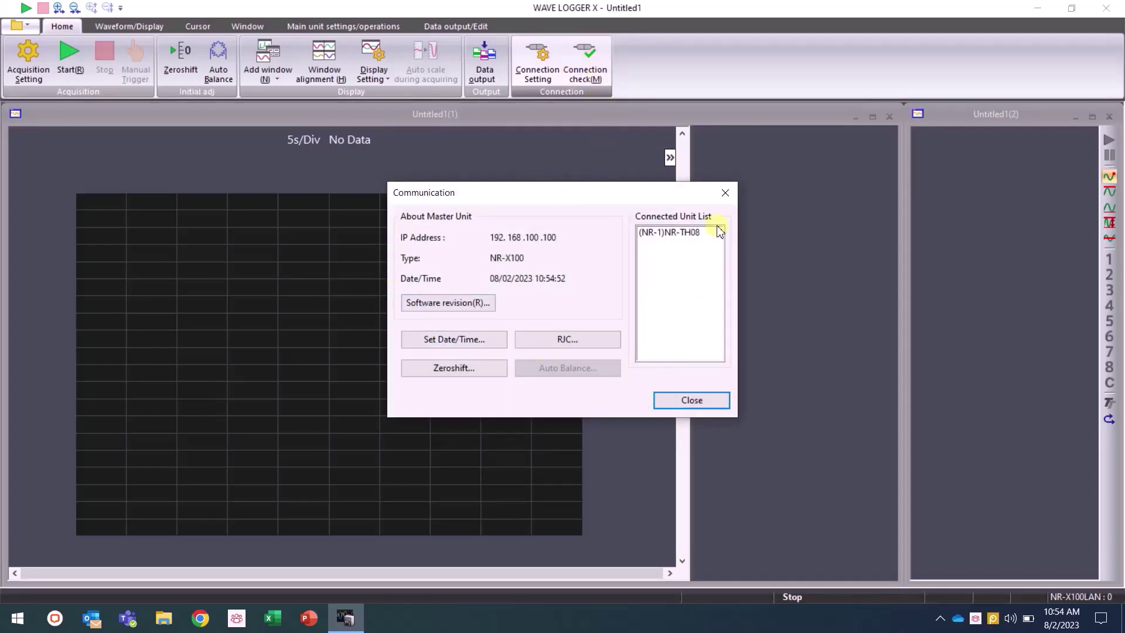
left_click(673, 403)
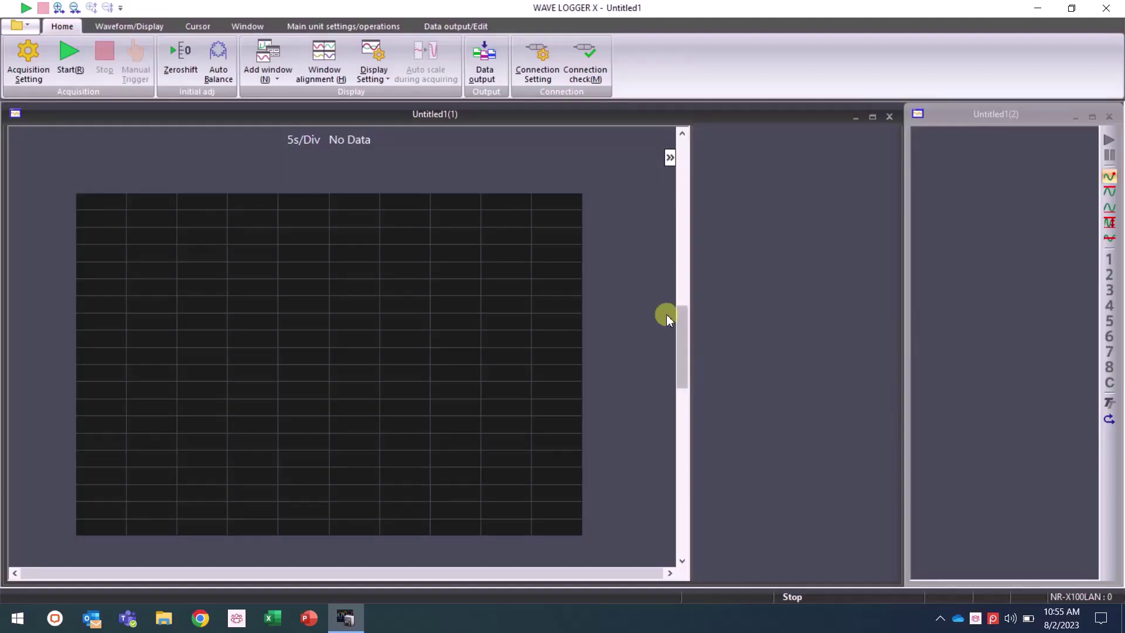
In the Main unit LAN settings, change the IP's last octet to 50 (192.168.100.50) and apply it
left_click(362, 29)
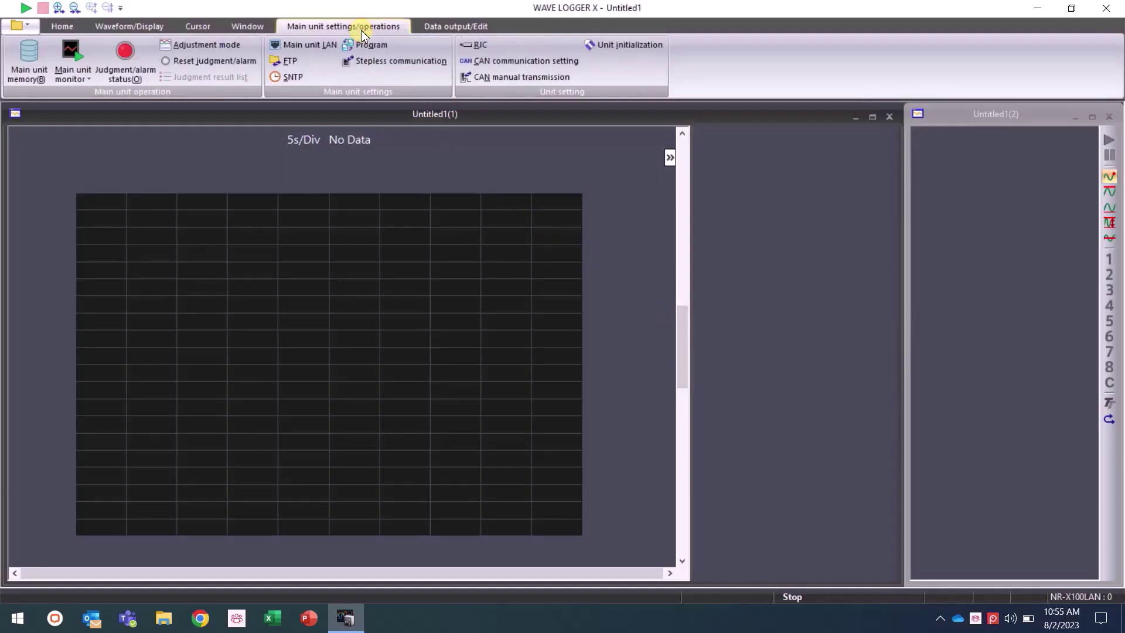
left_click(325, 54)
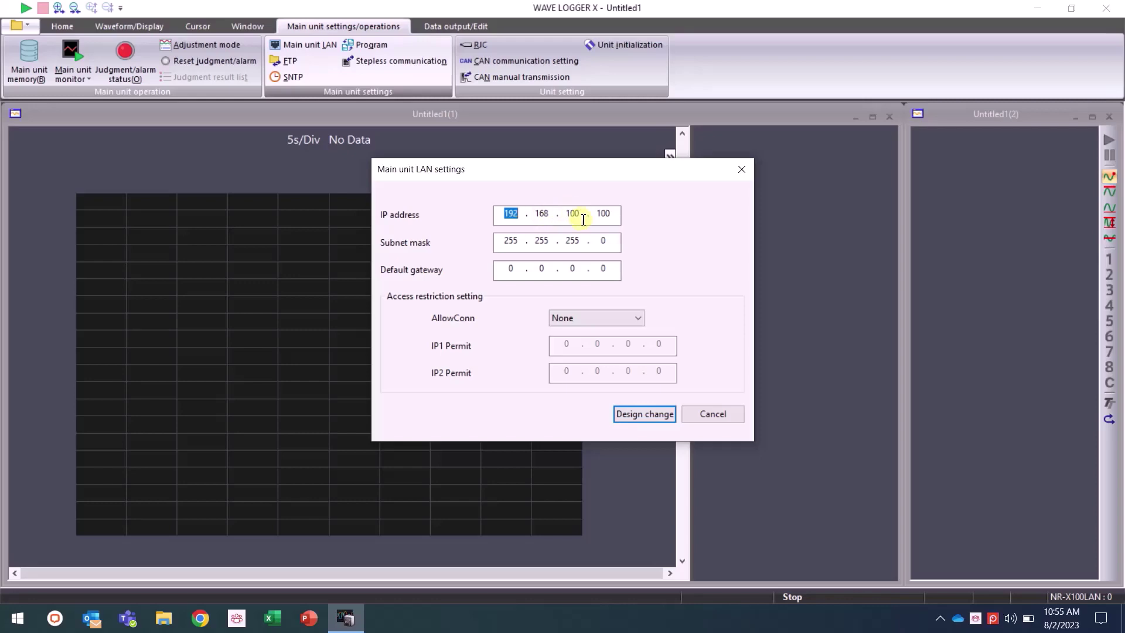
left_click_drag(616, 214, 594, 216)
type("50")
left_click(653, 416)
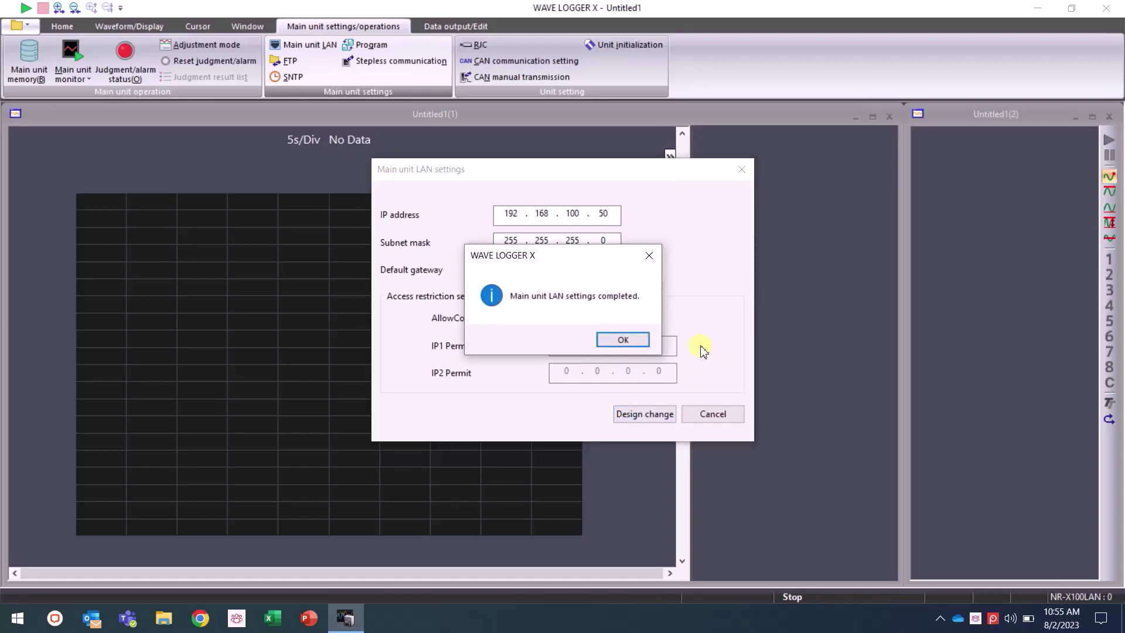
left_click(626, 340)
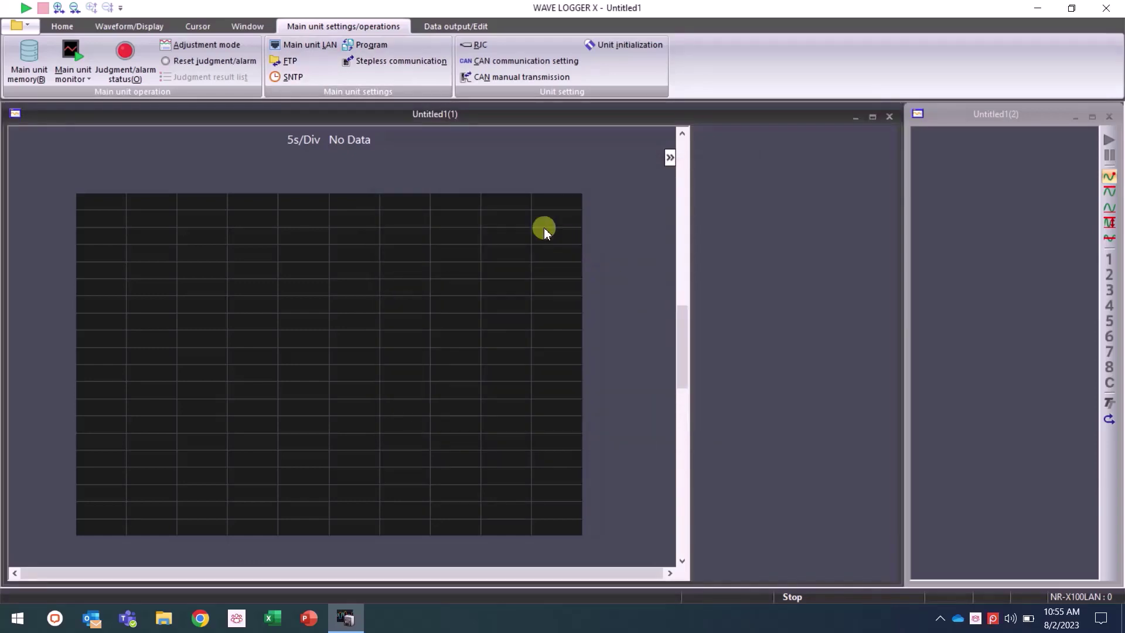
left_click(71, 30)
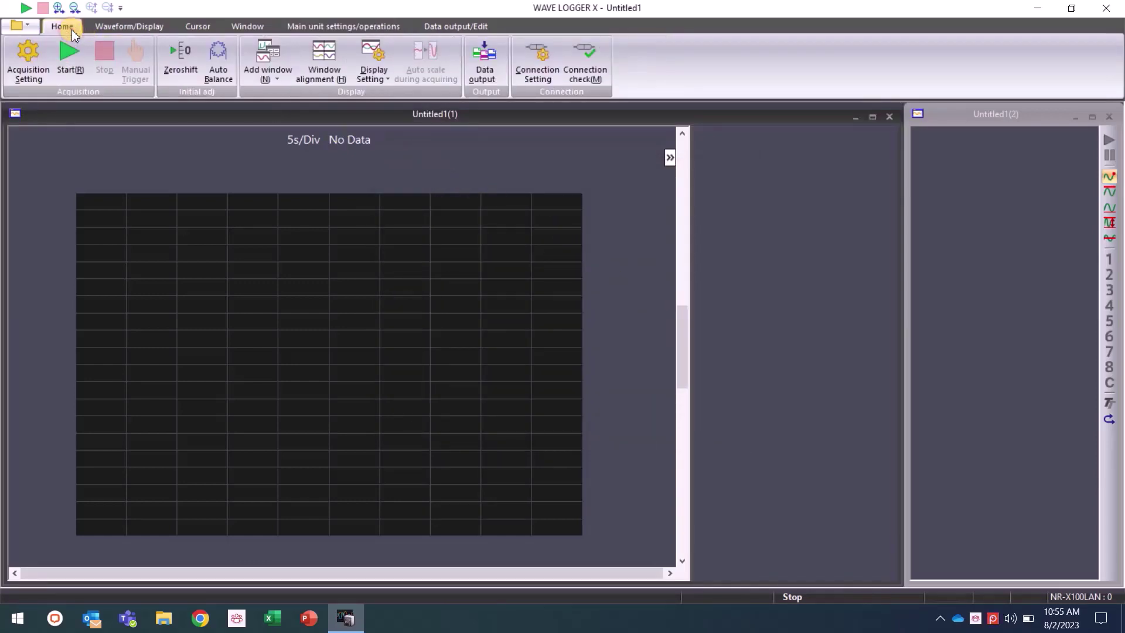
left_click(585, 66)
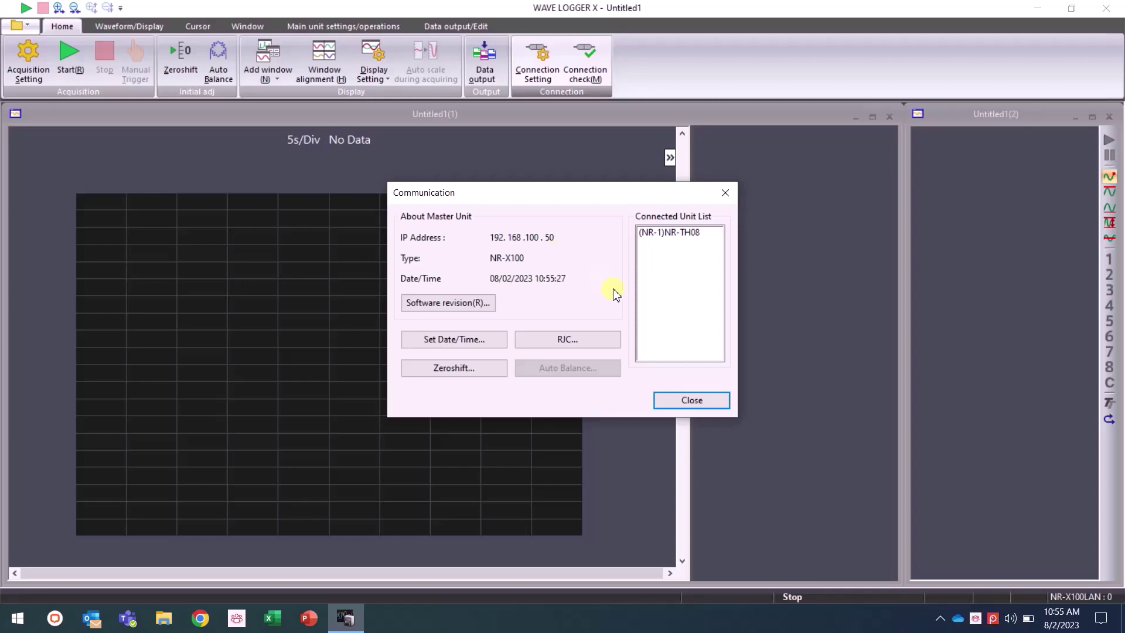
left_click(675, 396)
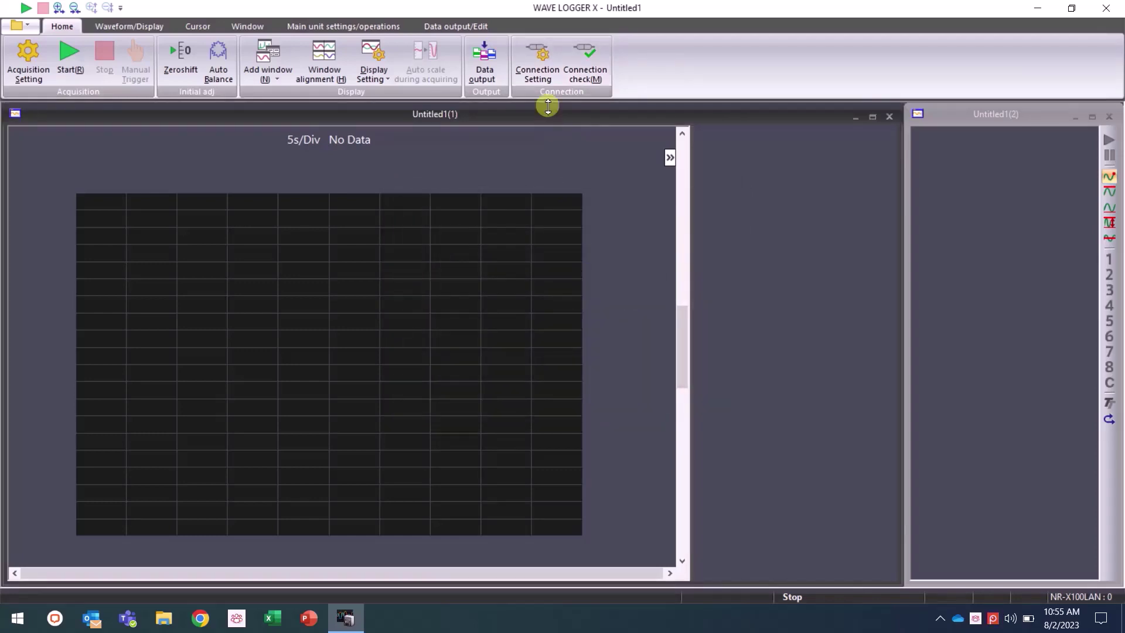
left_click(538, 59)
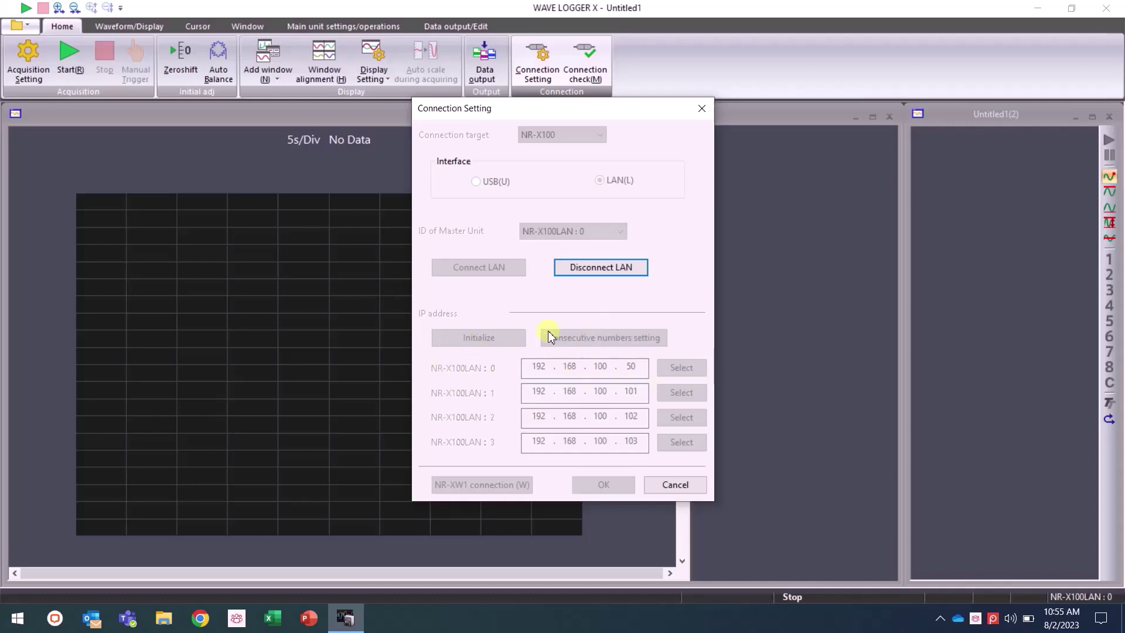
left_click(700, 111)
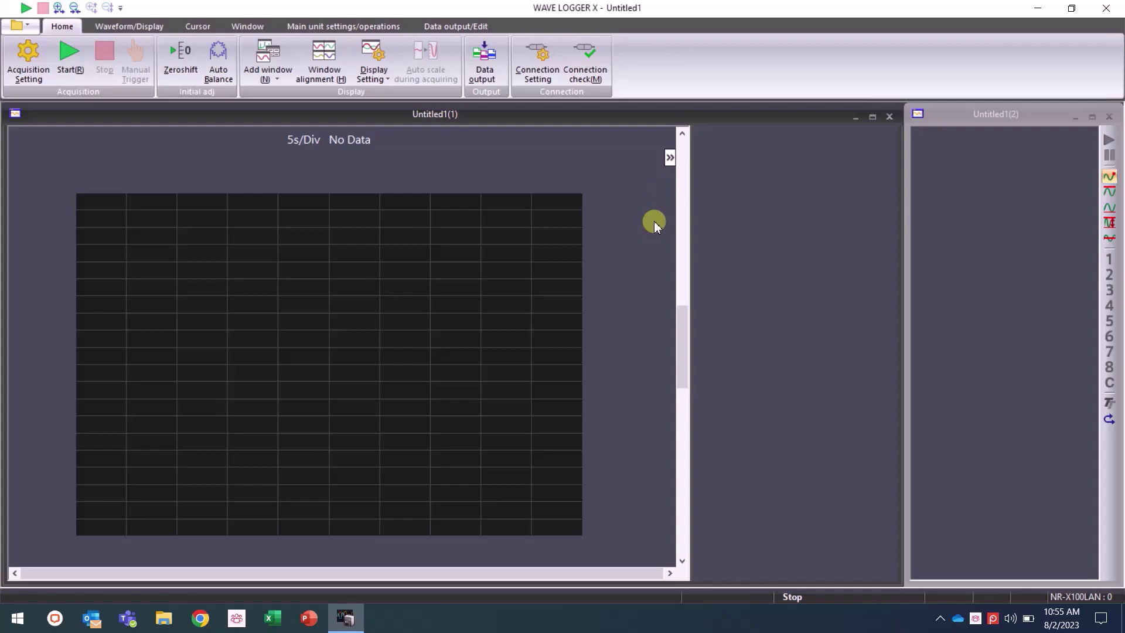